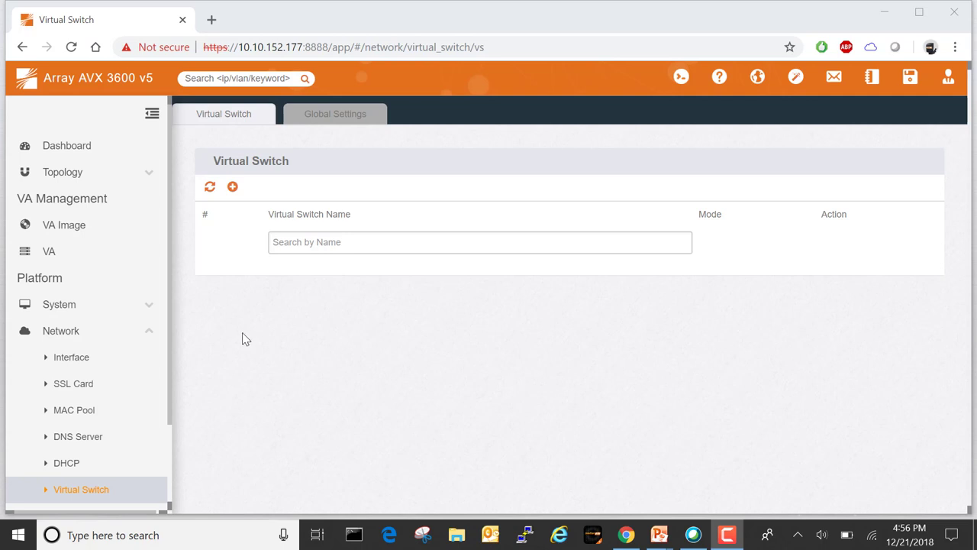
Step: Create a new virtual switch named vsw1
click(233, 186)
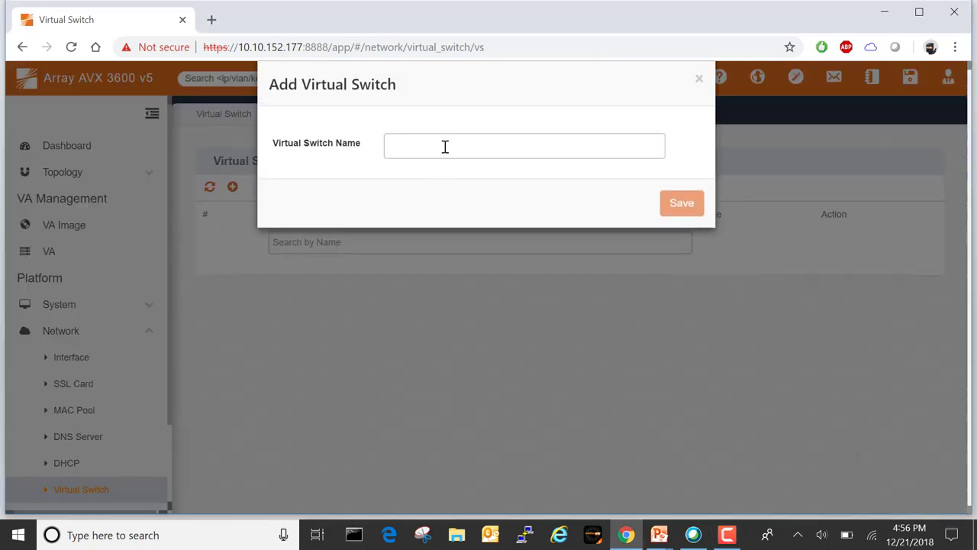
click(446, 146)
text(vsw1)
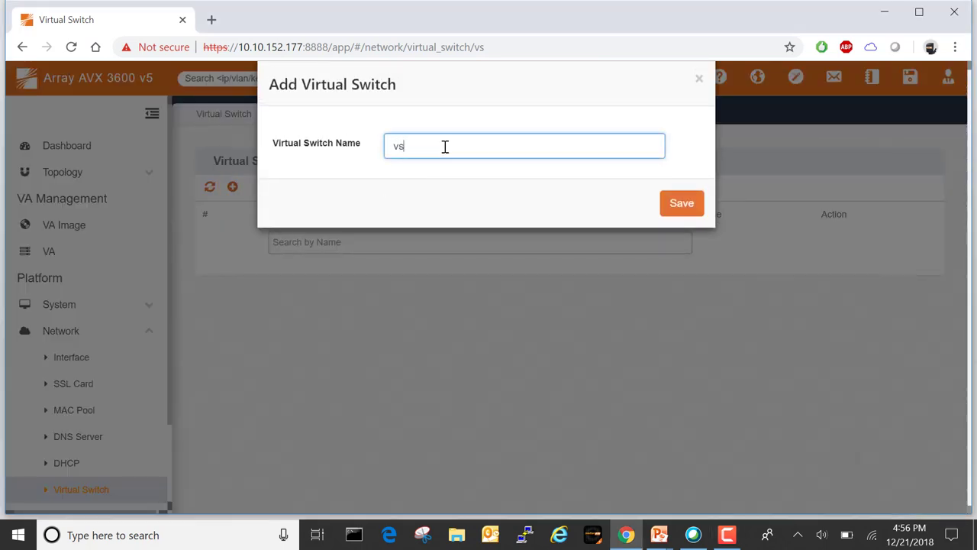
click(685, 202)
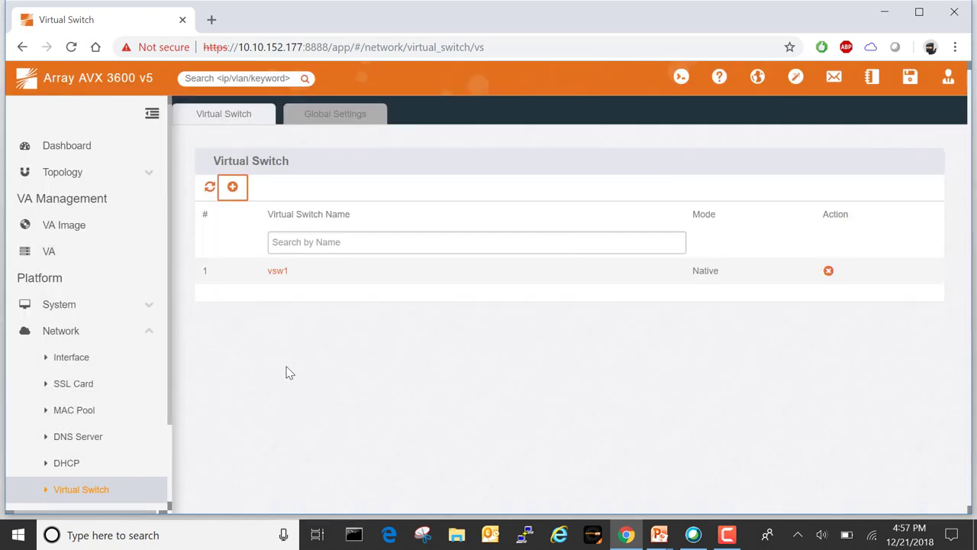
Step: Attach VA instance vAPV-1 to vsw1 with virtual port name vport1
click(277, 274)
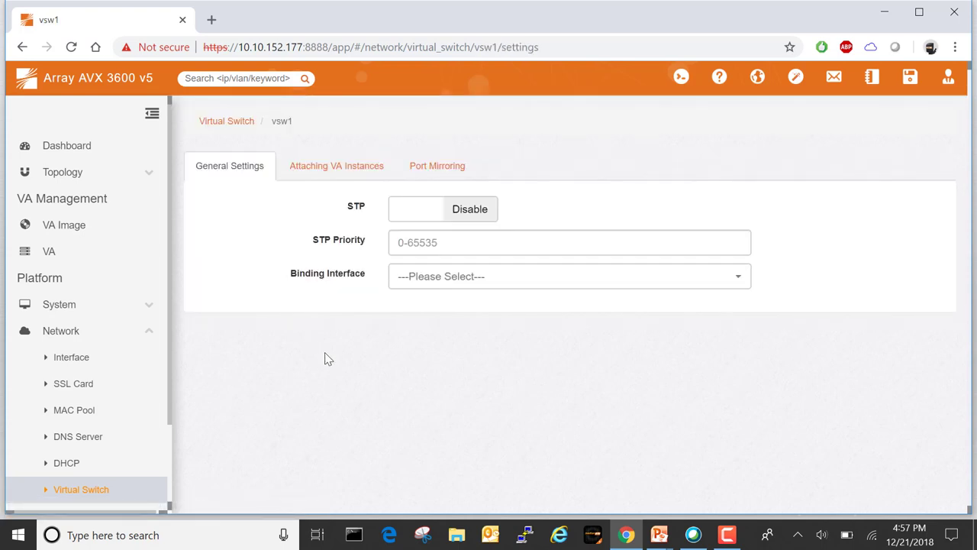
click(337, 168)
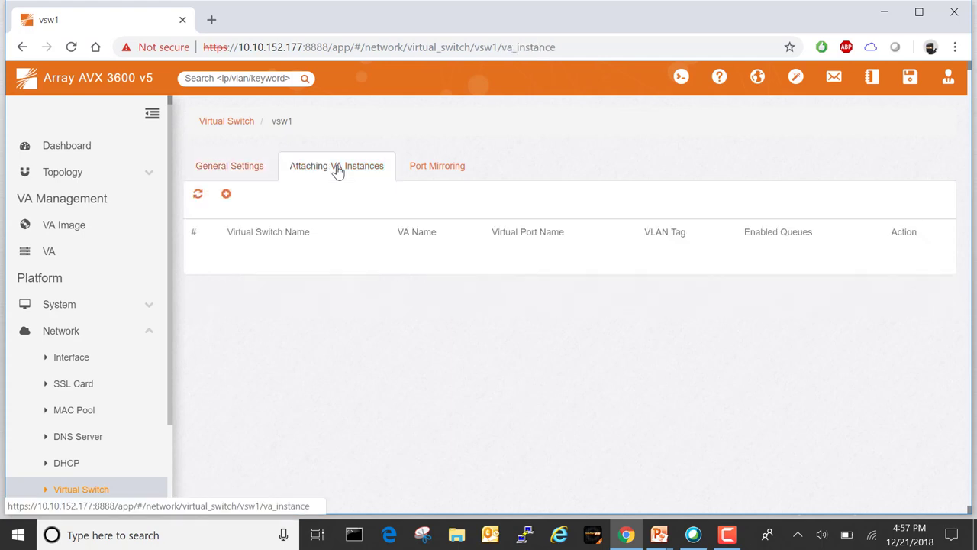
click(227, 195)
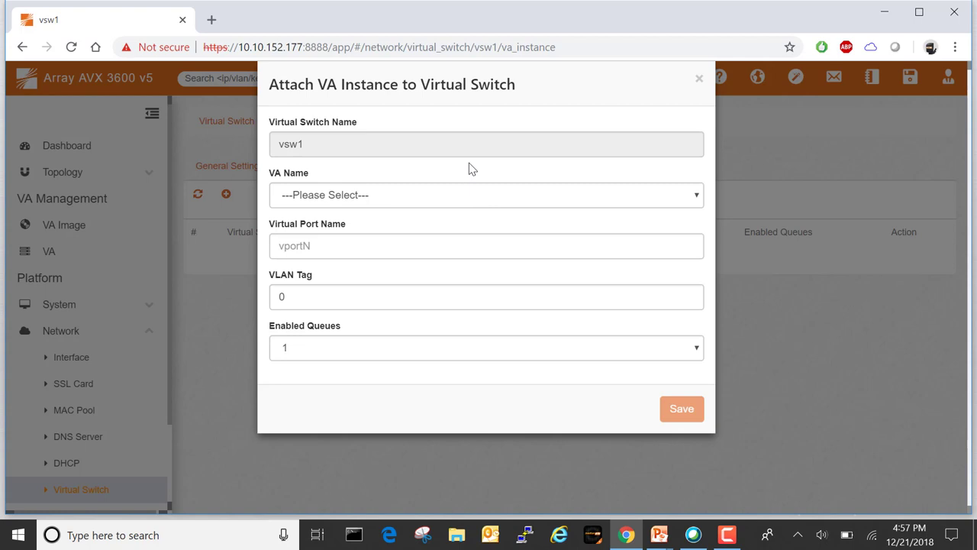
click(472, 201)
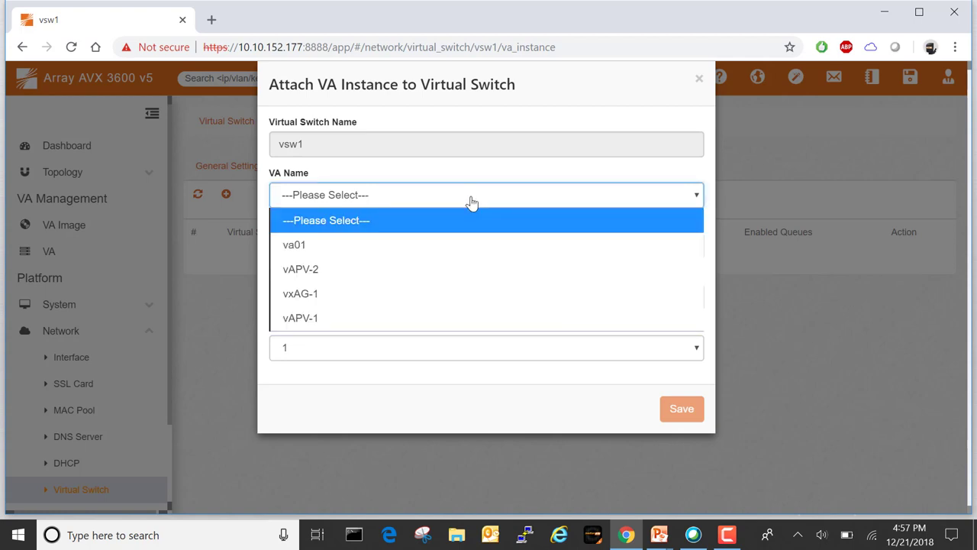
click(399, 318)
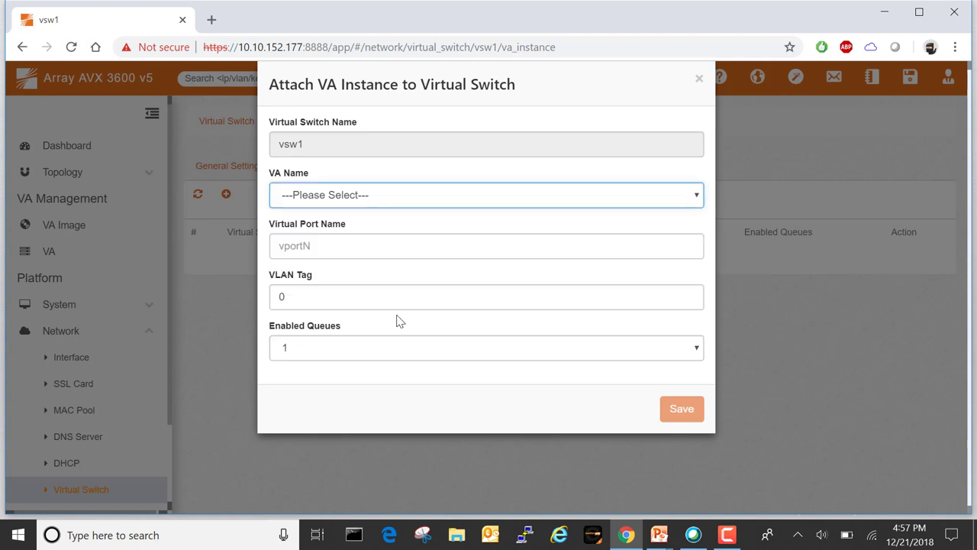
click(436, 244)
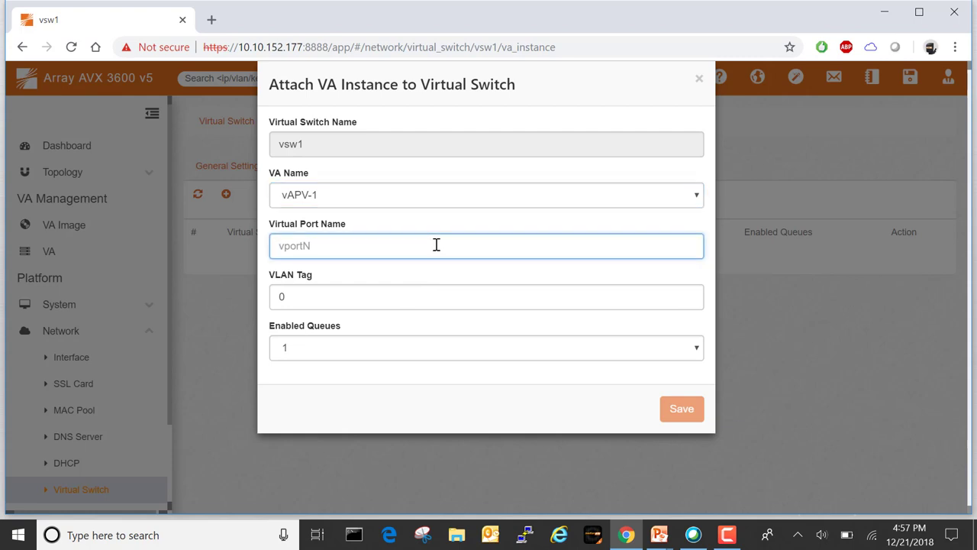
text(vp)
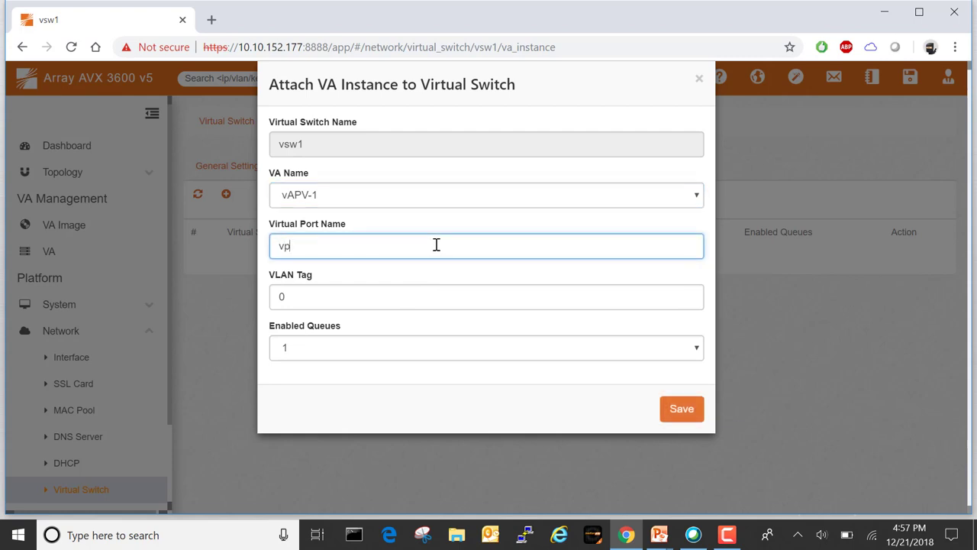
text(ort1)
click(677, 419)
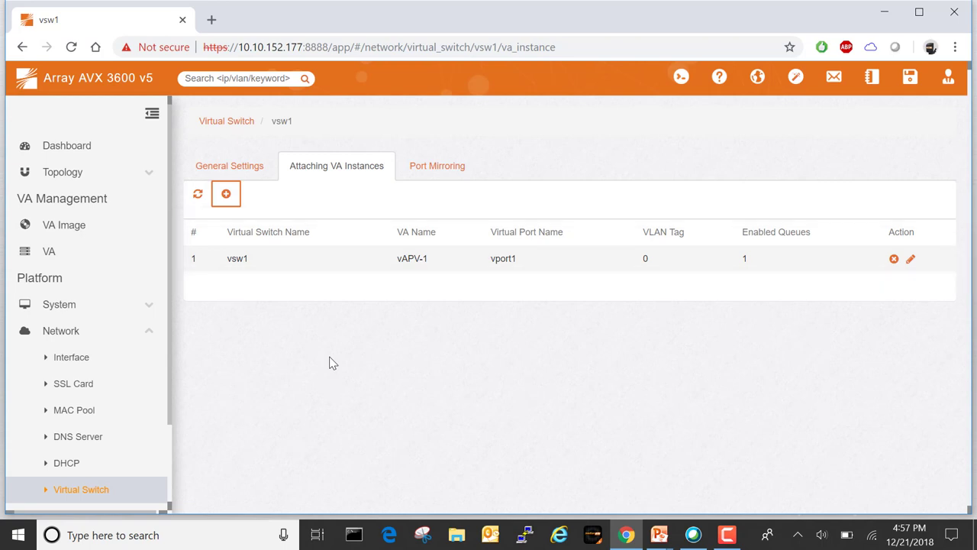
Step: Set vsw1's binding interface to port1, apply, and confirm the resource alert
click(234, 170)
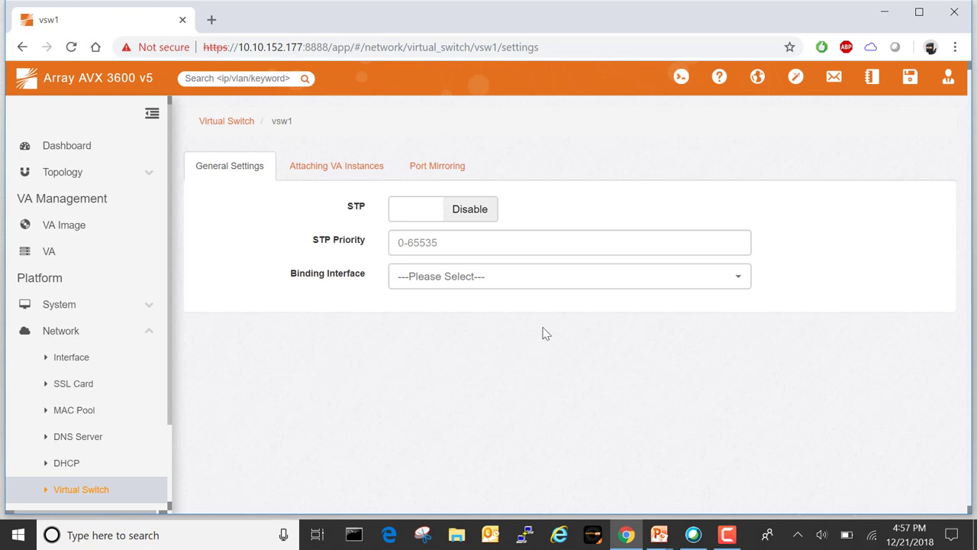
click(546, 284)
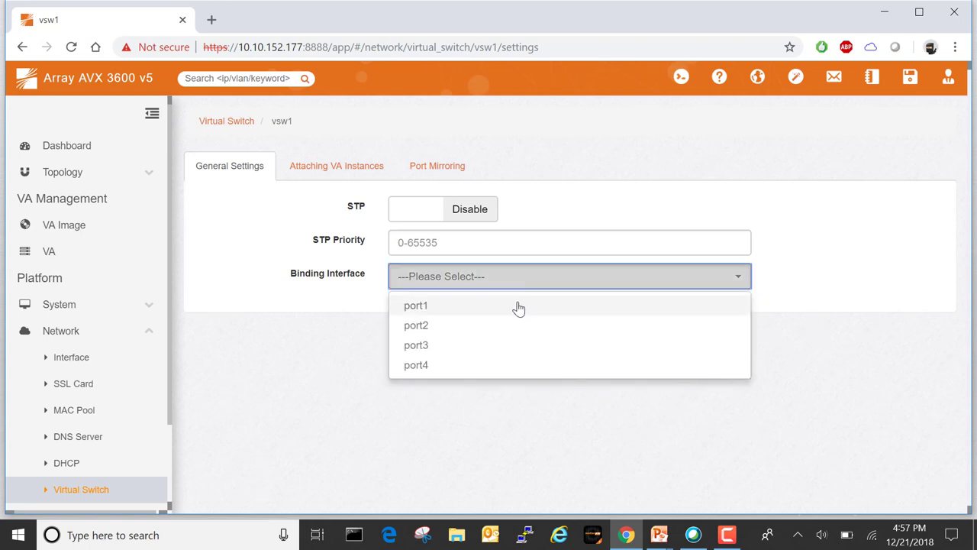
click(518, 306)
click(355, 377)
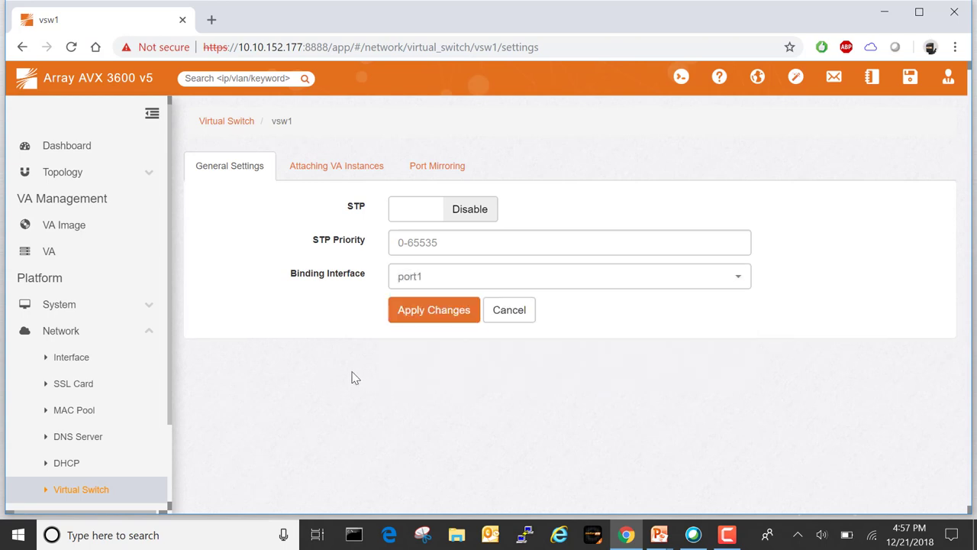
click(435, 315)
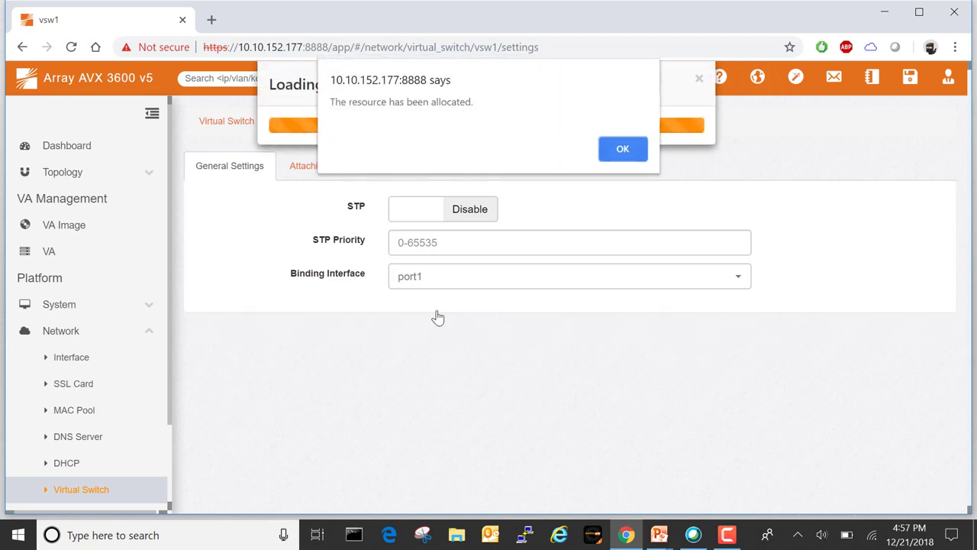
click(623, 150)
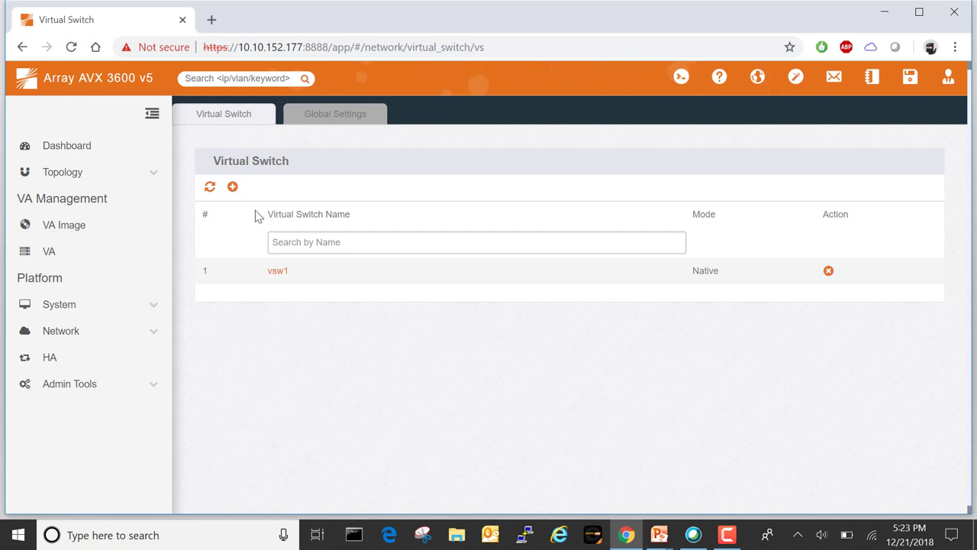
Step: Create a new virtual switch named vsw2
click(233, 187)
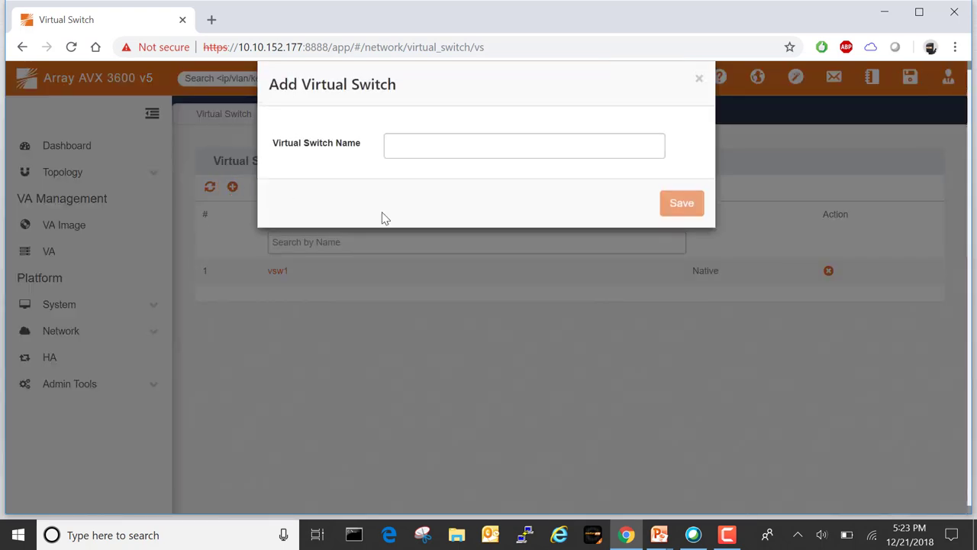
click(478, 147)
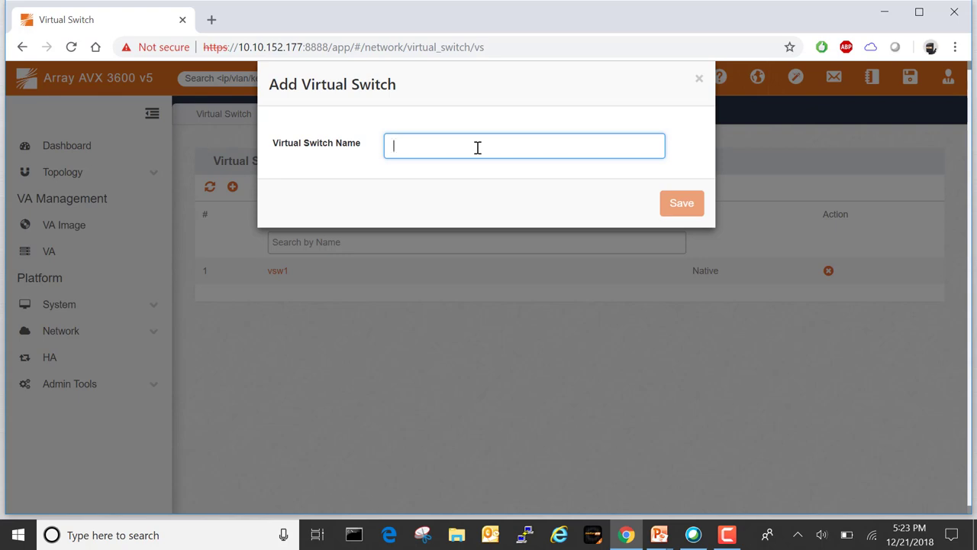
text(vsw2)
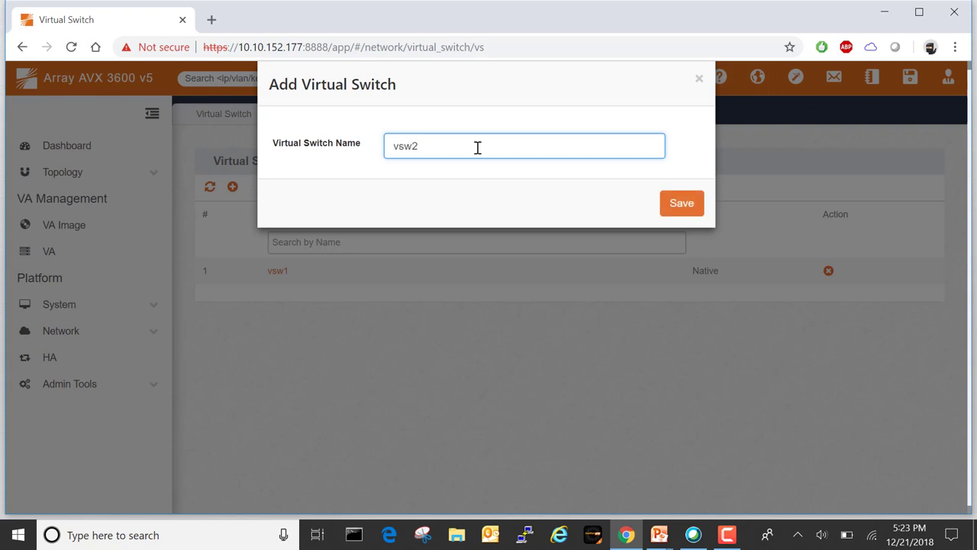
click(685, 209)
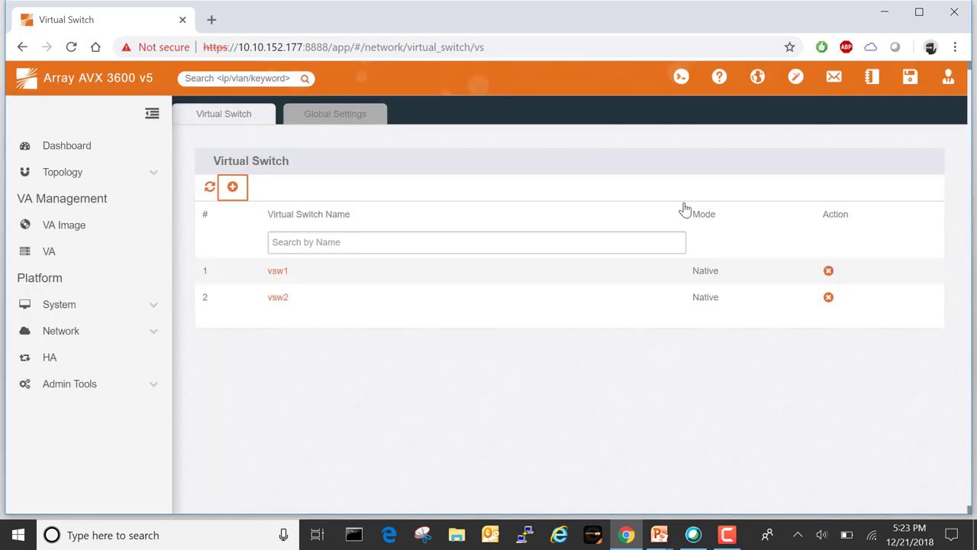
Step: Attach VA instance vAPV-2 to vsw2 with virtual port name vport2
click(279, 304)
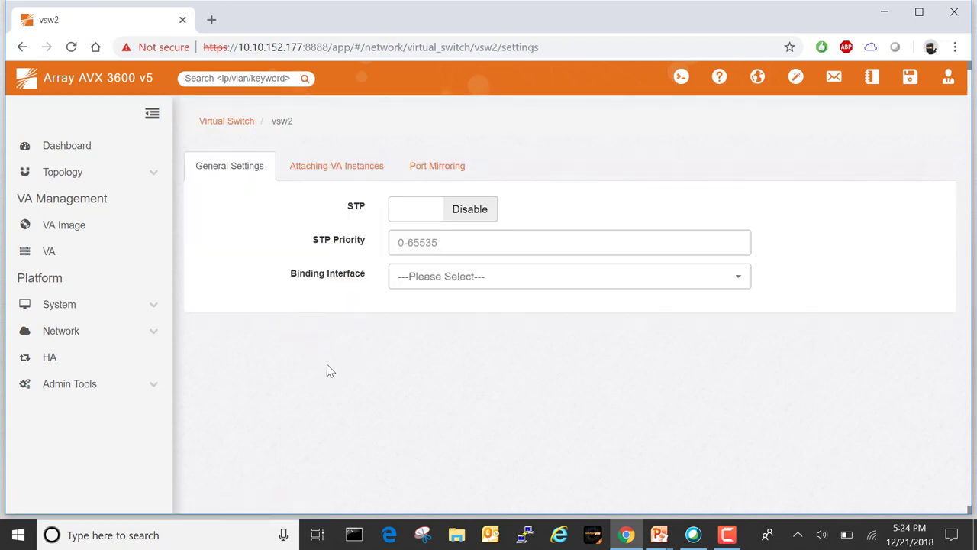
click(336, 168)
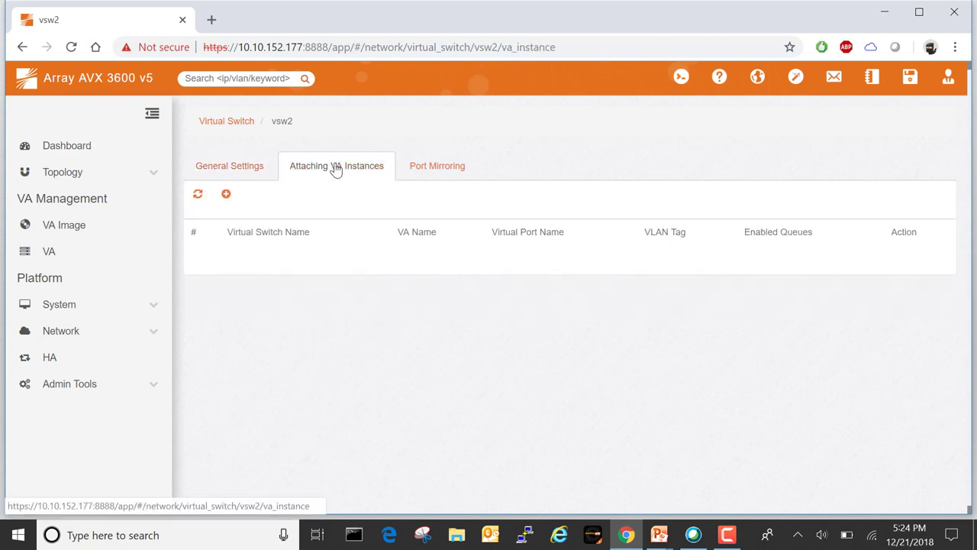
click(226, 195)
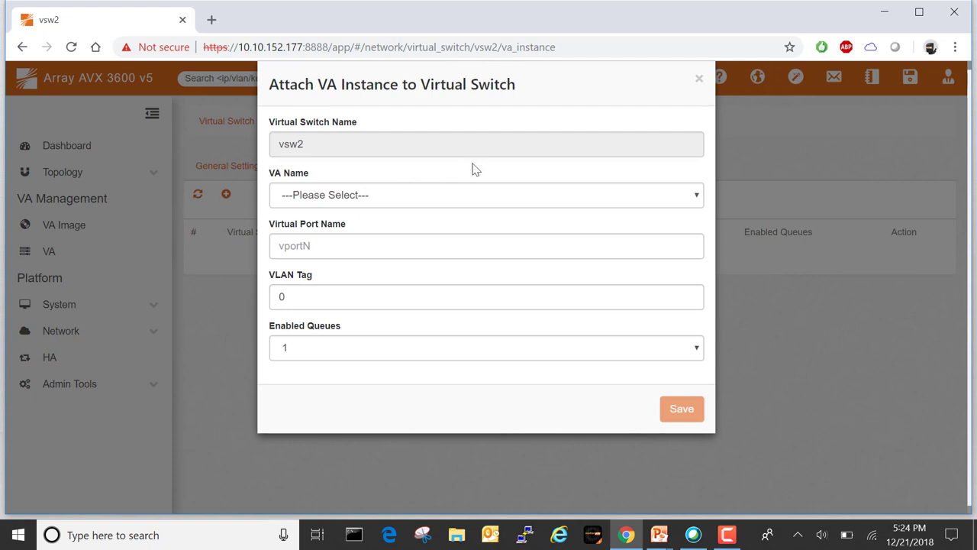
click(453, 200)
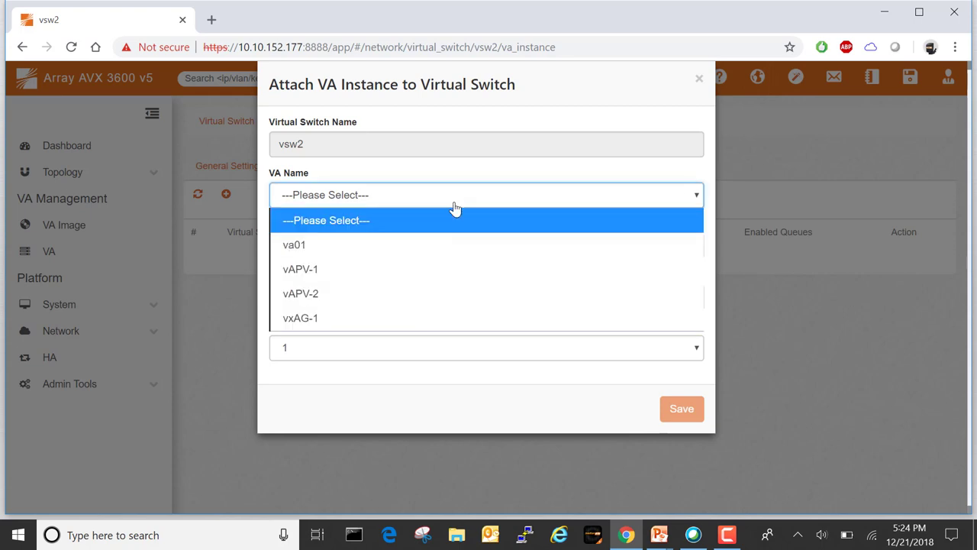
click(421, 295)
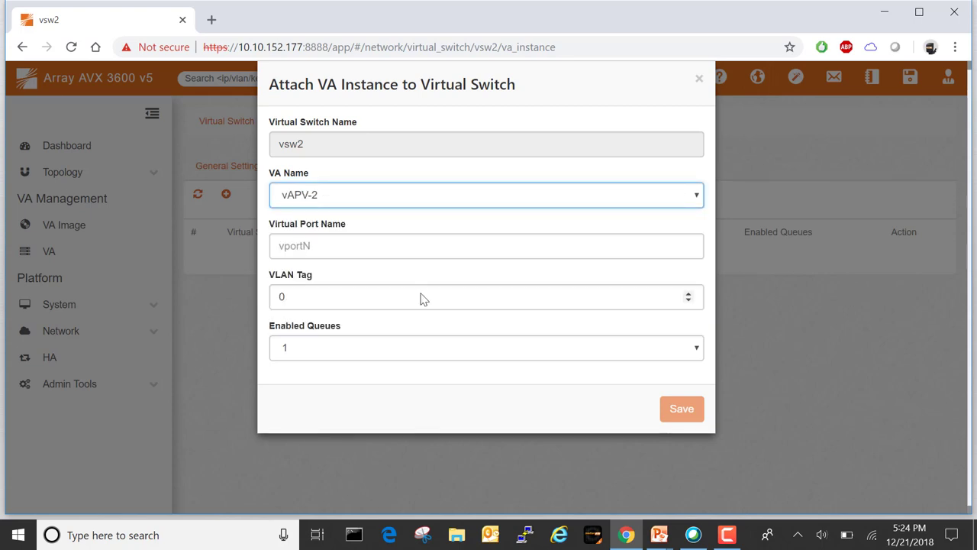
click(421, 245)
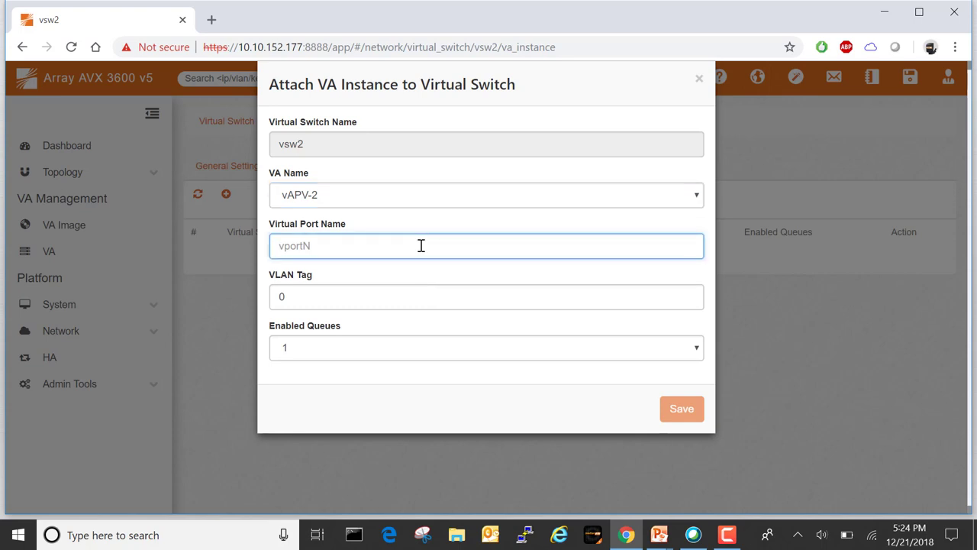
text(vp)
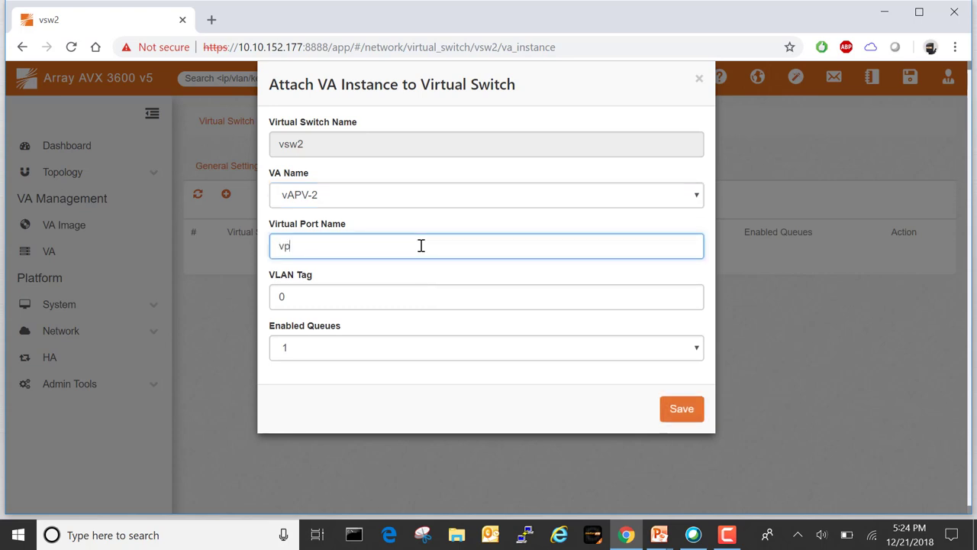
text(ort2)
click(674, 416)
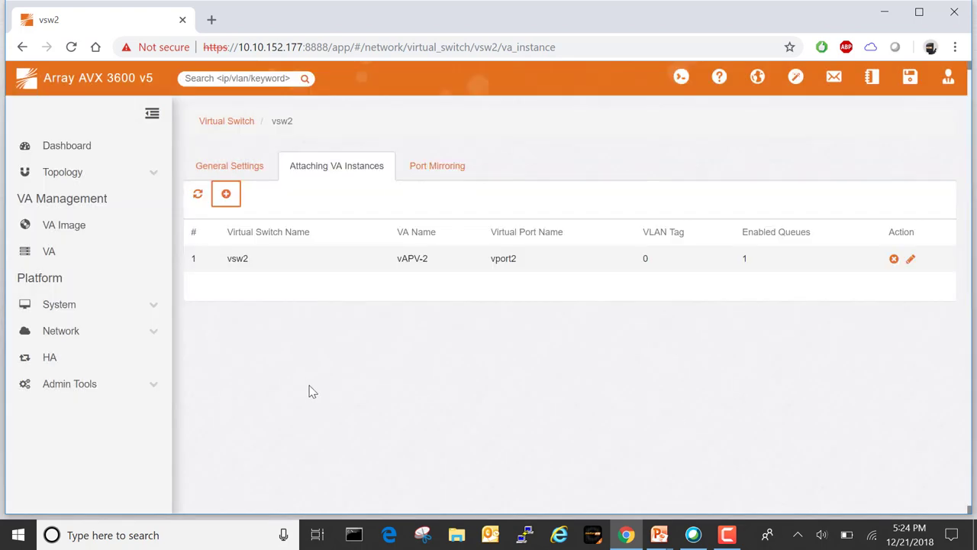
Step: Add vxAG-1 as a second VA instance on vsw2, using virtual port vport3
click(228, 197)
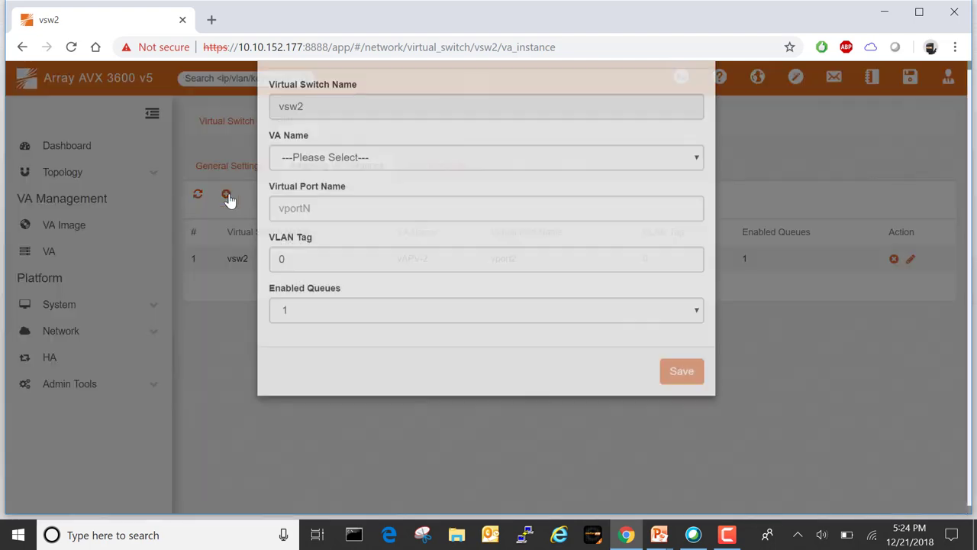
click(437, 198)
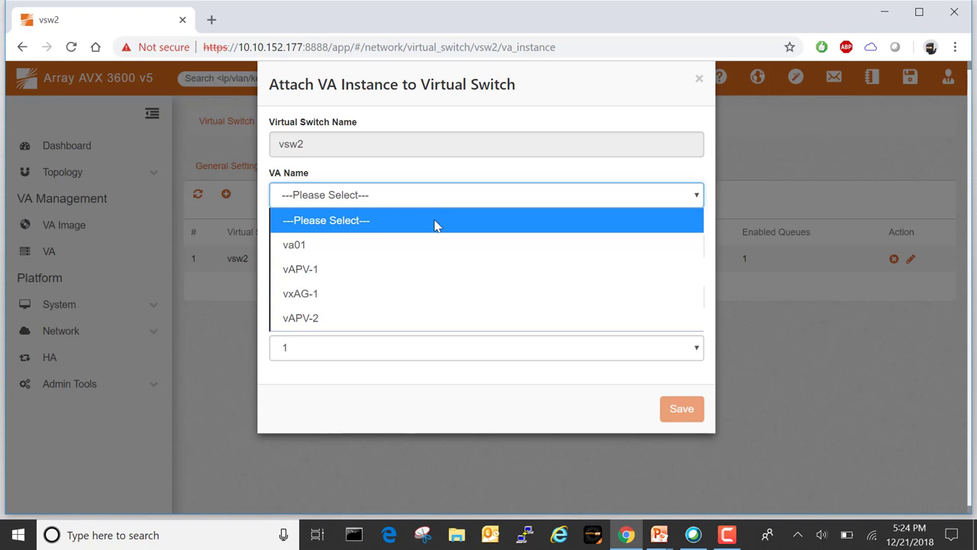
click(427, 293)
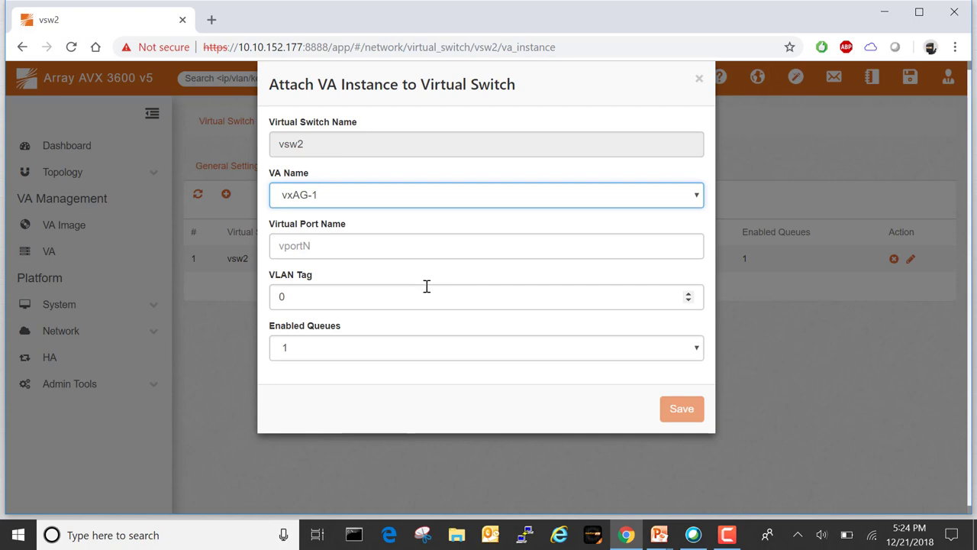
click(424, 246)
text(vport)
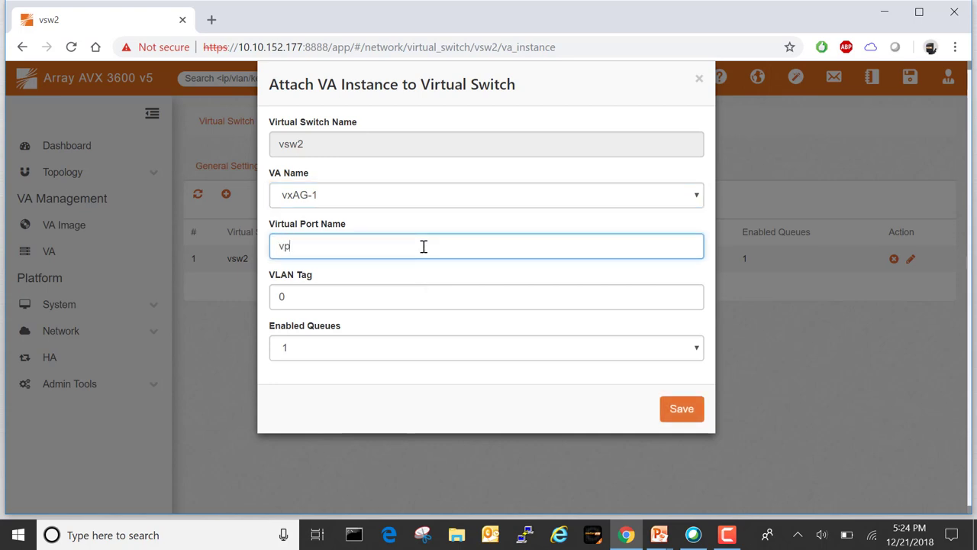
text(3)
click(681, 412)
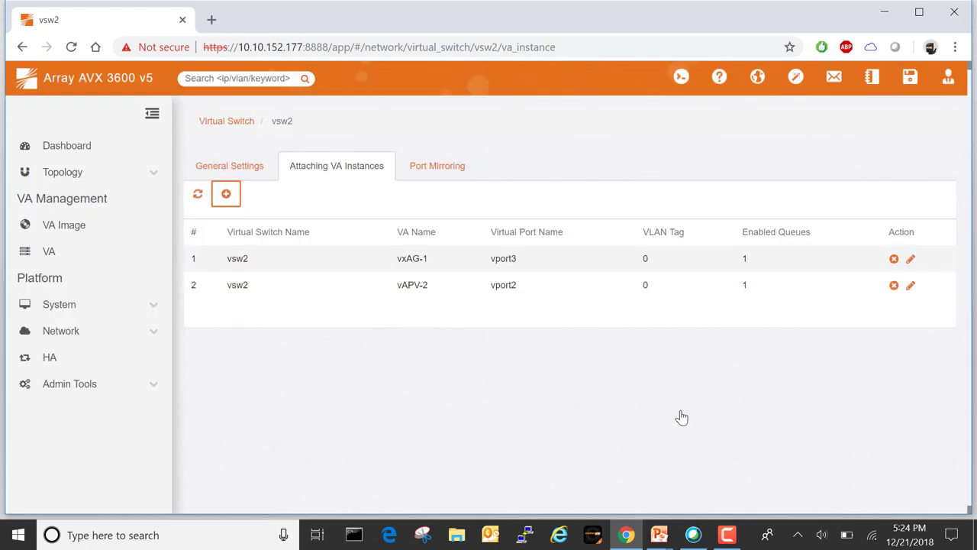